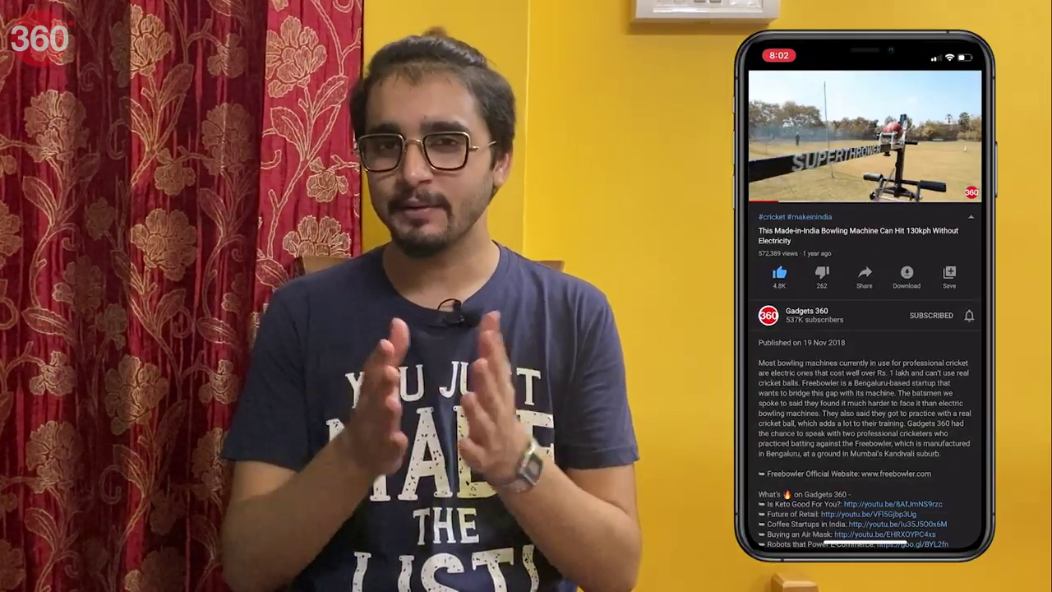
# - Turn on all notifications for the channel
pyautogui.click(890, 288)
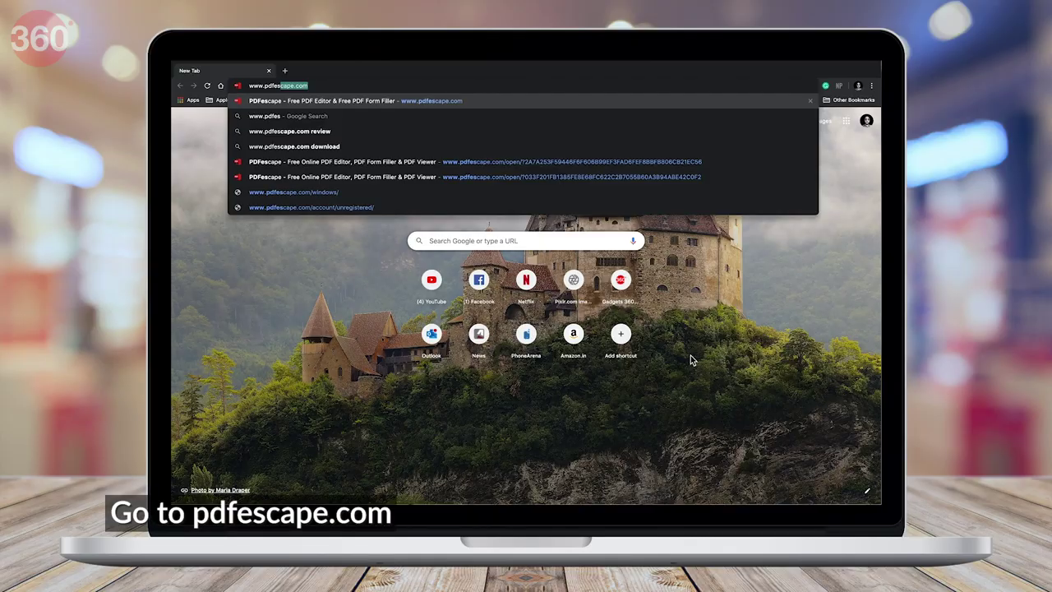
# - Load pdfescape.com and upload Sample.pdf from Downloads into the online editor
pyautogui.write('ape.com')
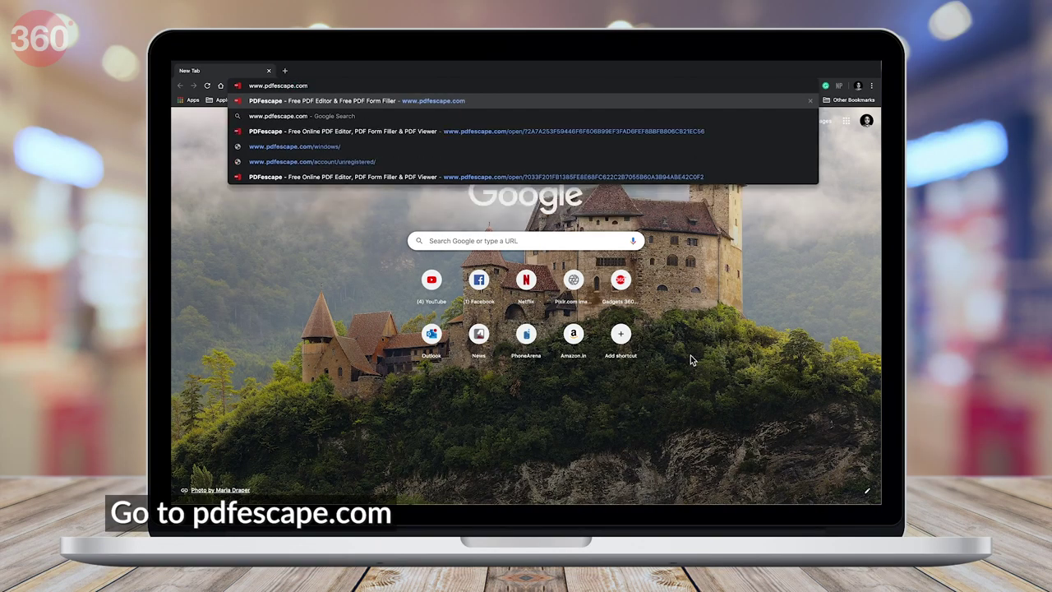
pyautogui.press('Return')
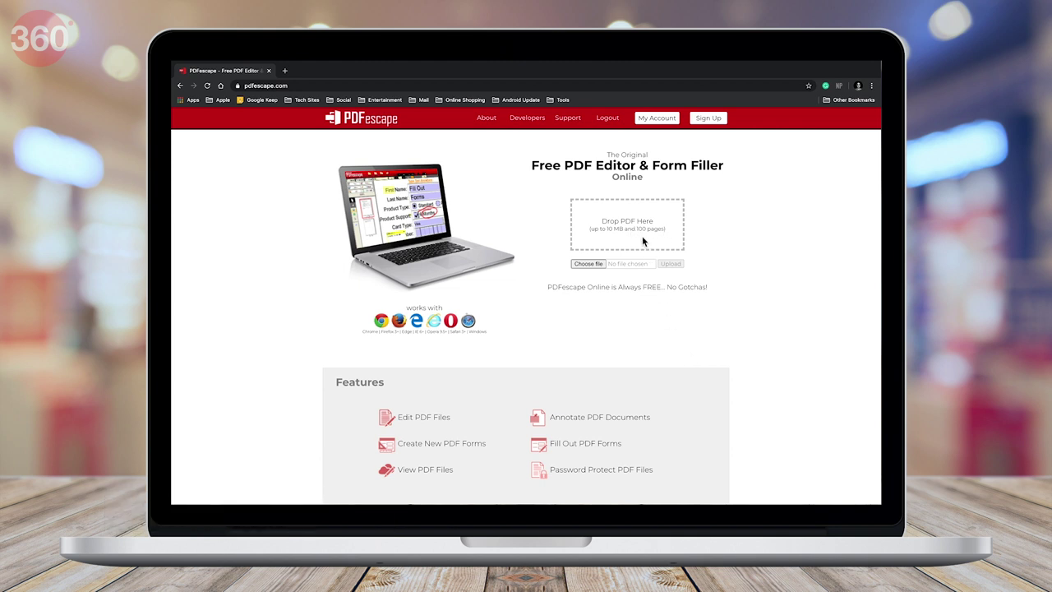
pyautogui.click(596, 264)
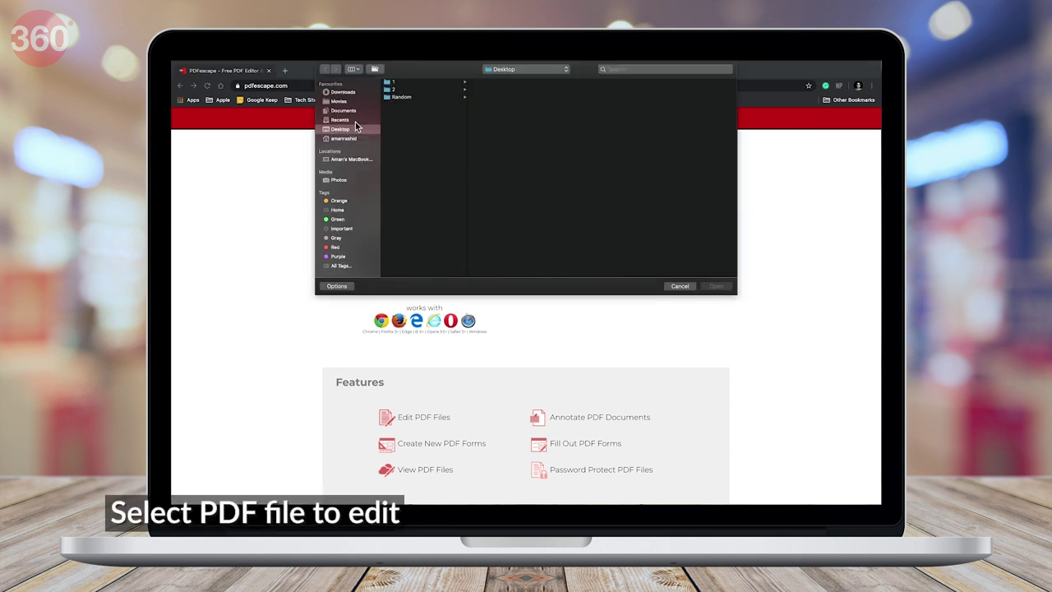
pyautogui.click(415, 83)
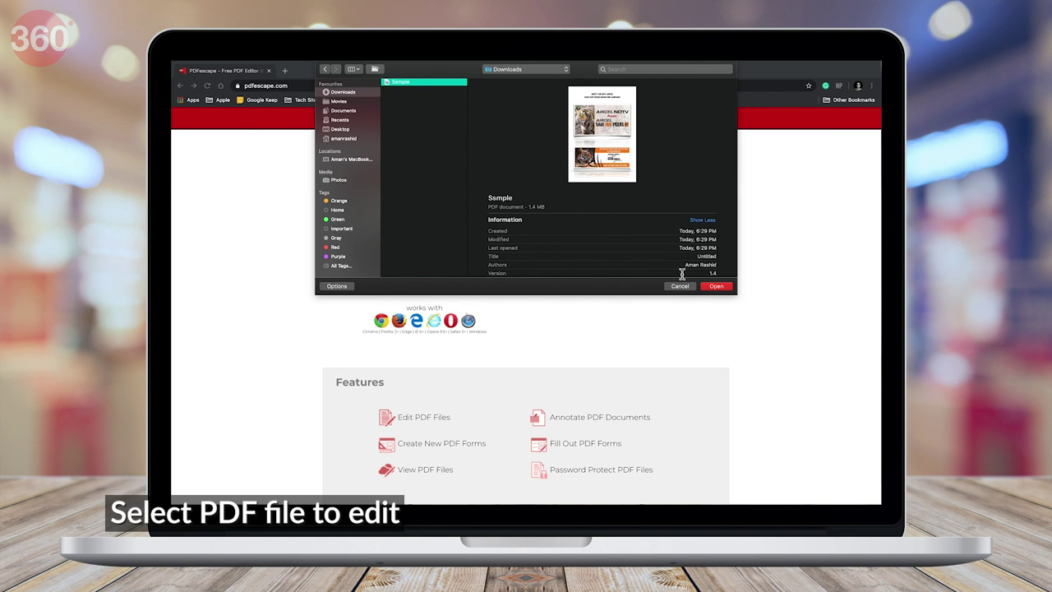
pyautogui.click(718, 286)
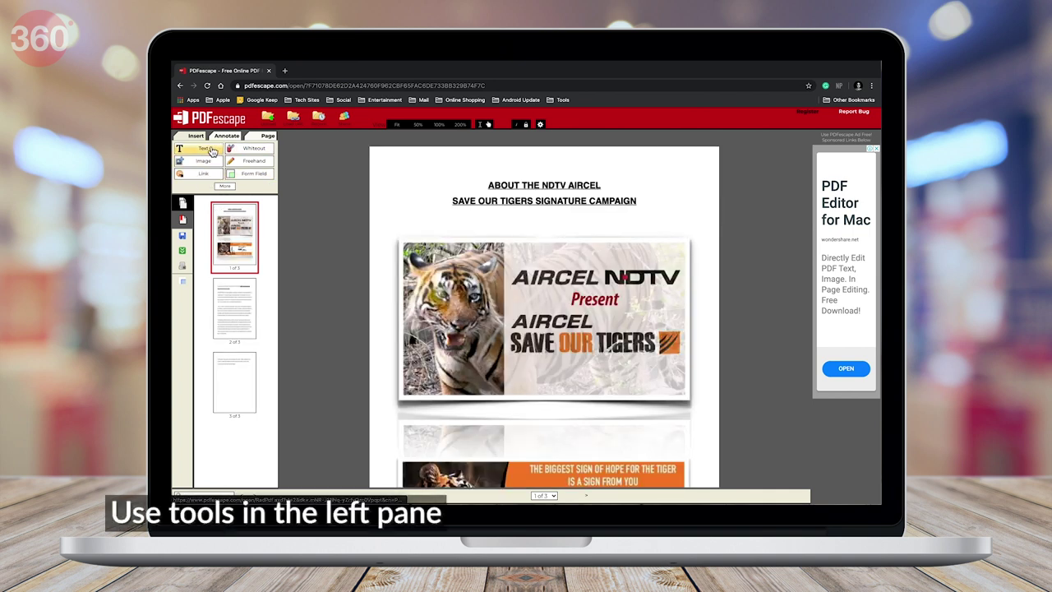
# - Strike out the forest department line and the last three agenda lines in red
pyautogui.click(212, 150)
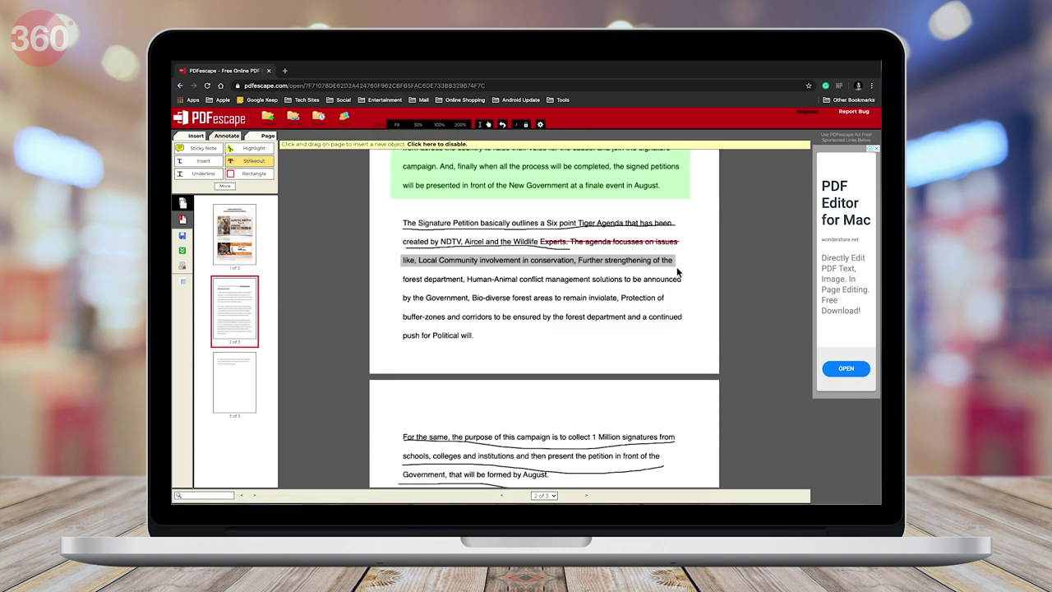
pyautogui.moveTo(677, 266); pyautogui.dragTo(676, 266)
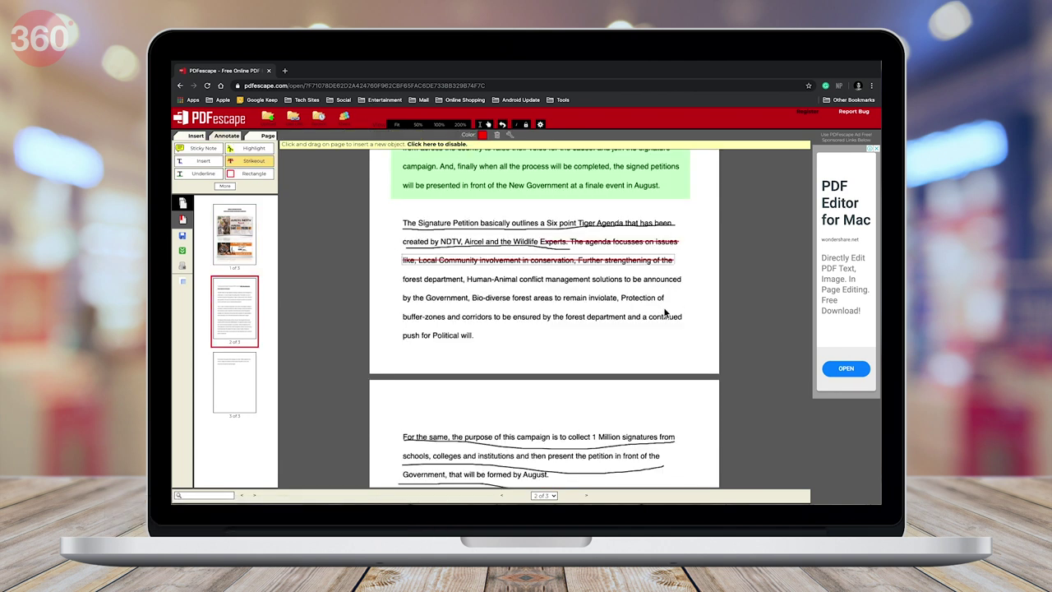
pyautogui.moveTo(401, 273); pyautogui.dragTo(512, 284)
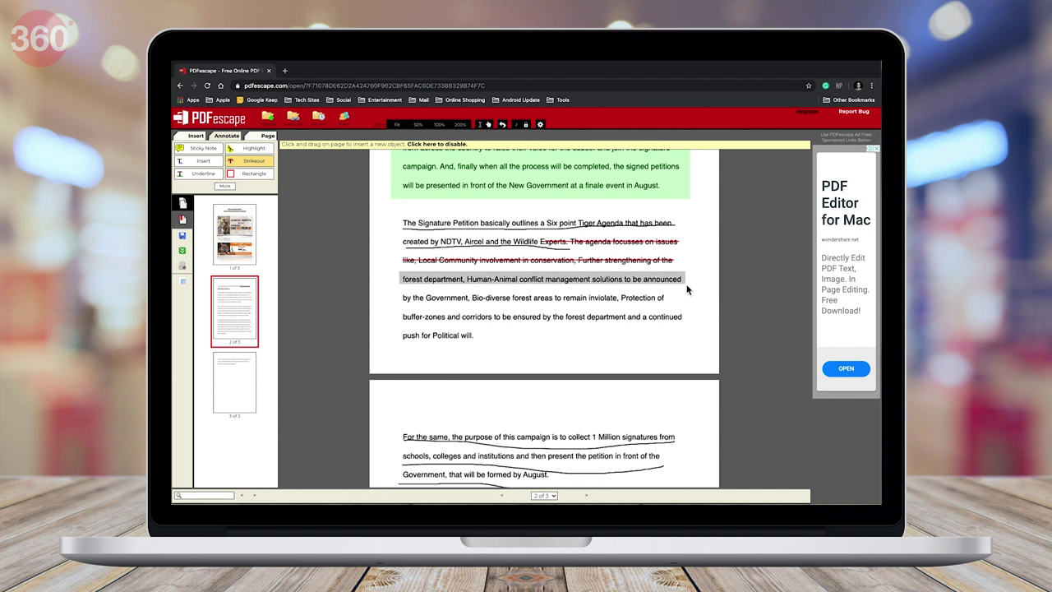
pyautogui.moveTo(688, 288); pyautogui.dragTo(687, 289)
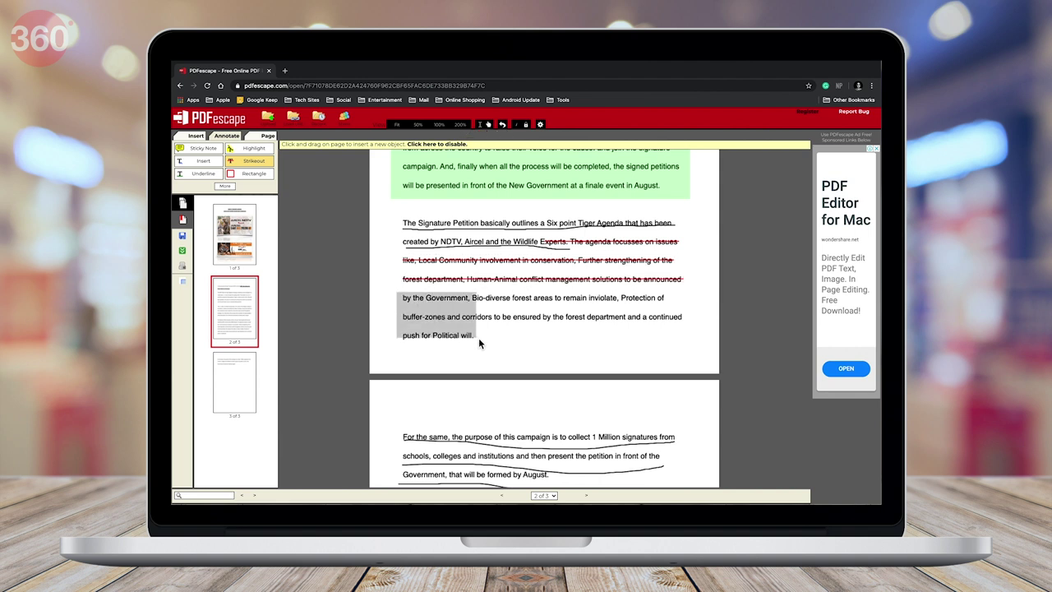
pyautogui.moveTo(479, 338)
pyautogui.mouseDown()
pyautogui.moveTo(637, 316)
pyautogui.moveTo(688, 334)
pyautogui.moveTo(691, 350)
pyautogui.mouseUp()
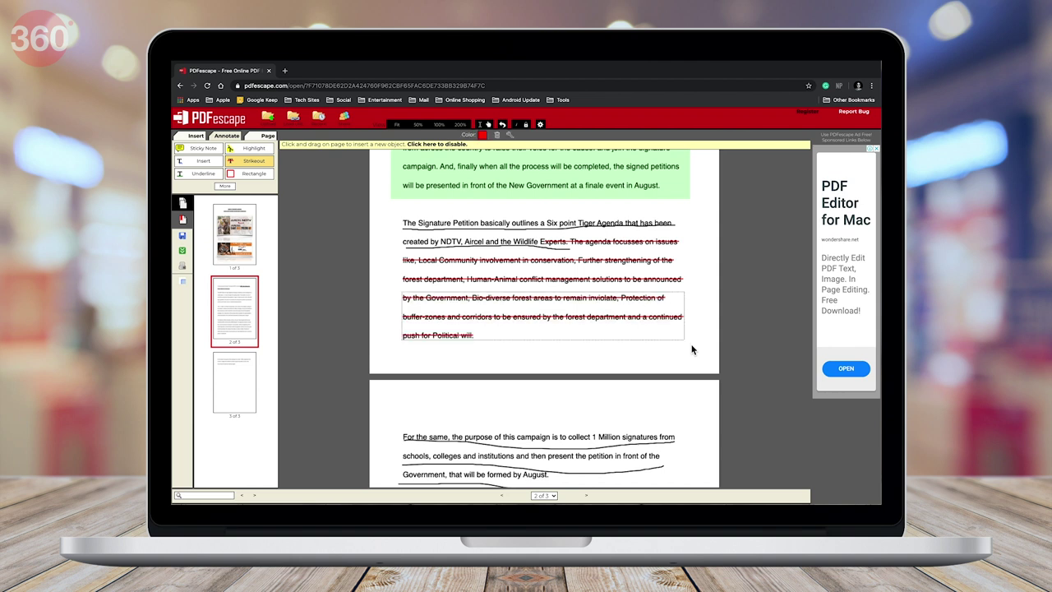
pyautogui.scroll(10, 693, 268)
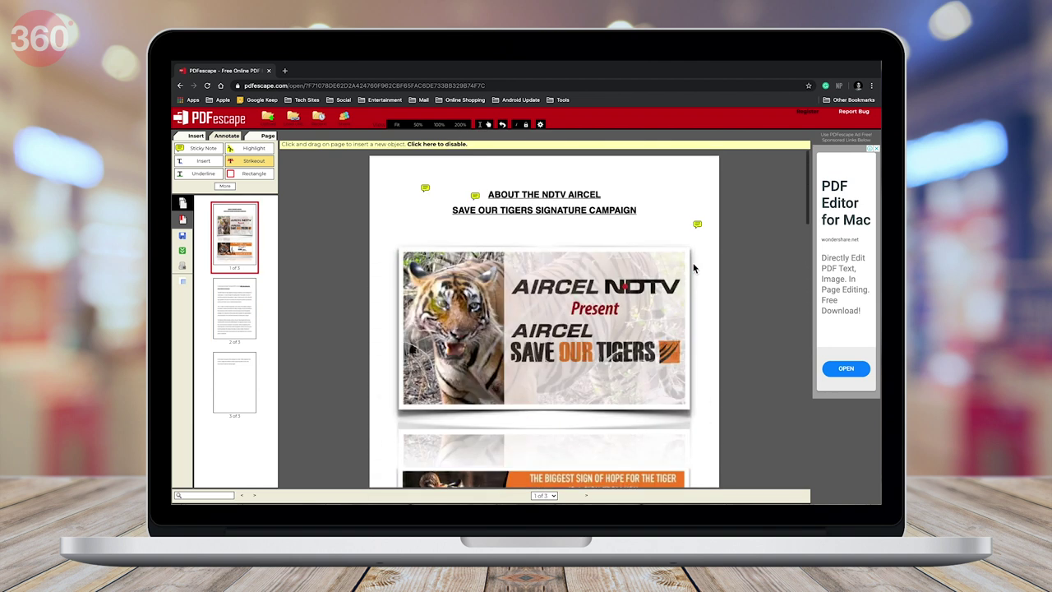
# - Download the annotated PDF as Sample (1).pdf, reveal it in Finder and Quick Look it
pyautogui.click(192, 256)
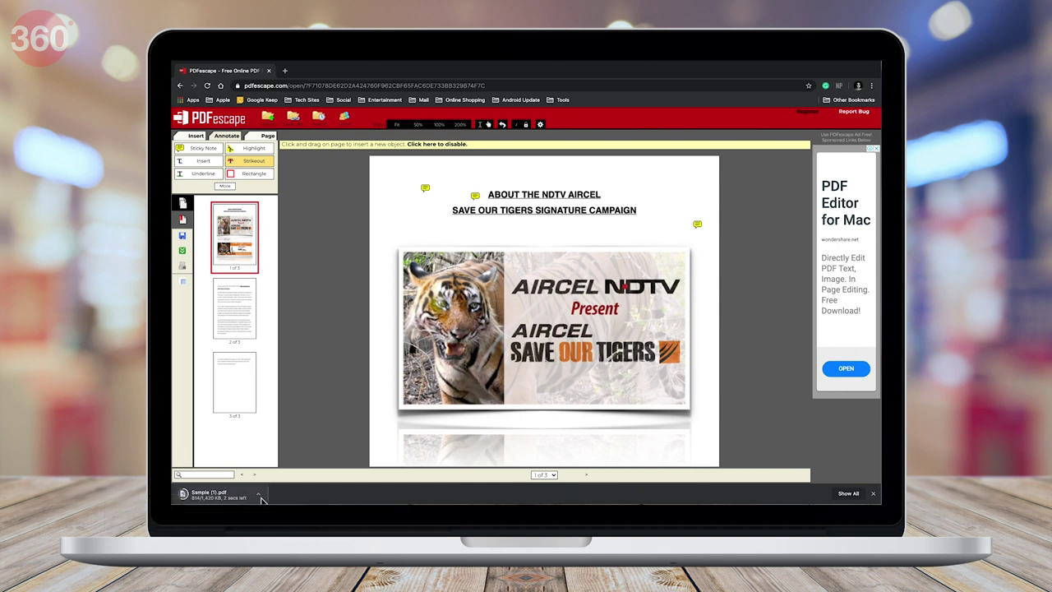
pyautogui.click(260, 495)
pyautogui.click(279, 485)
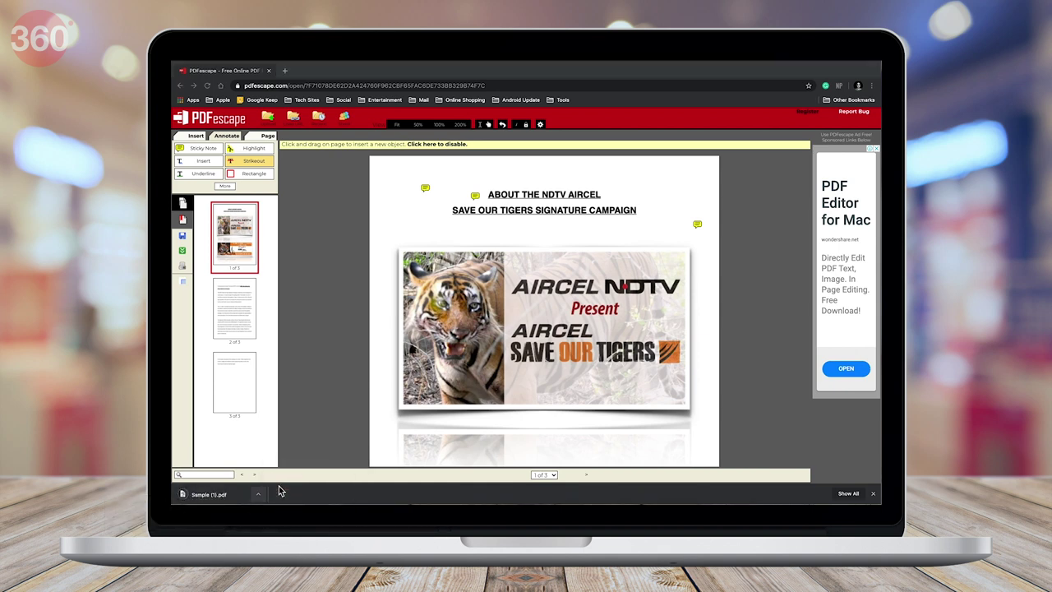
pyautogui.press('space')
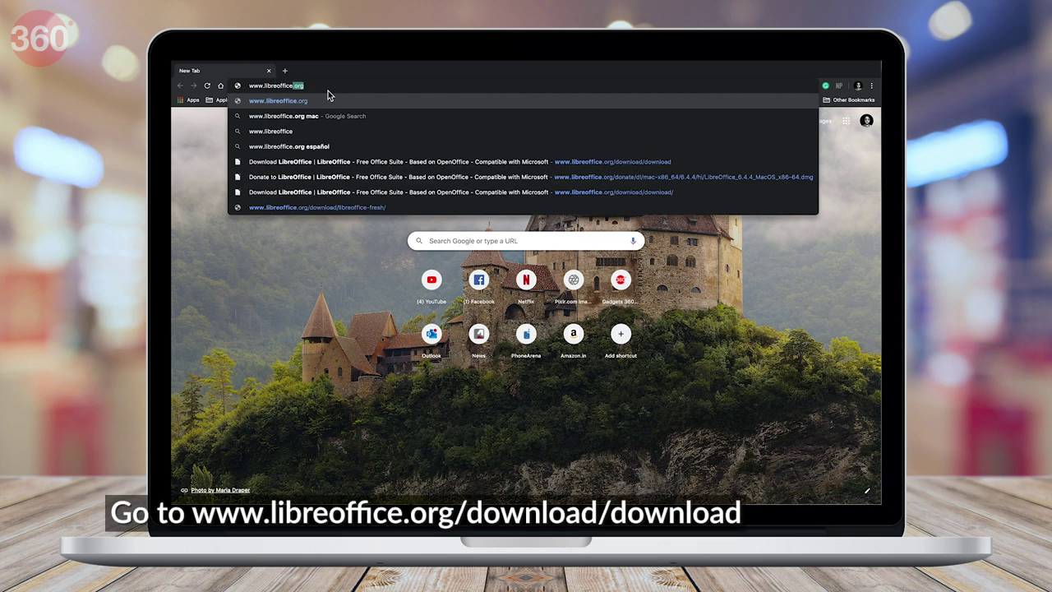
# - Download LibreOffice 6.4.4 for macOS from libreoffice.org/download/download and launch it
pyautogui.write('rg/download')
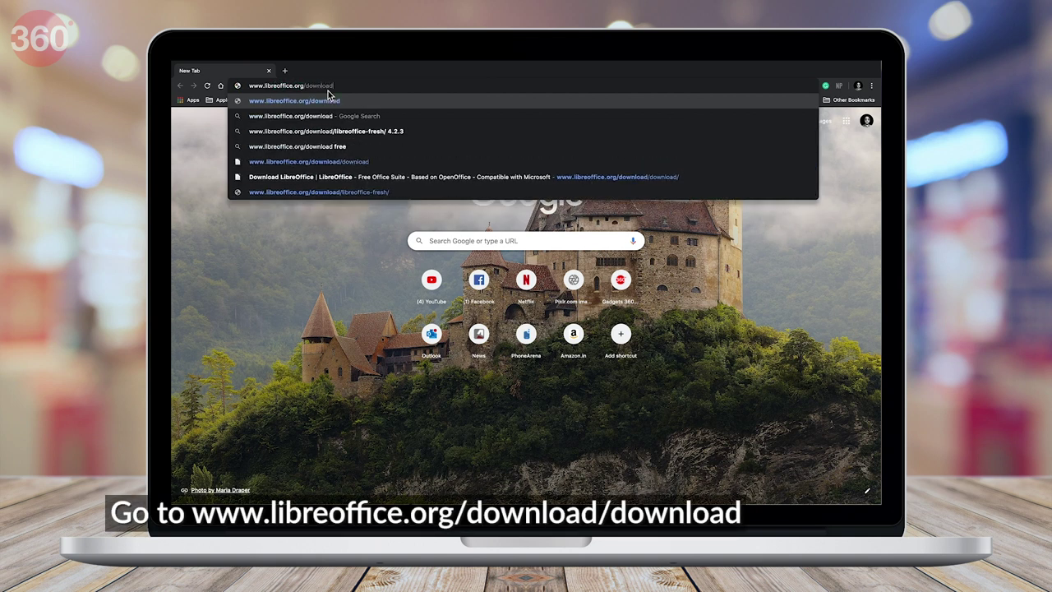
pyautogui.write('/download')
pyautogui.press('Return')
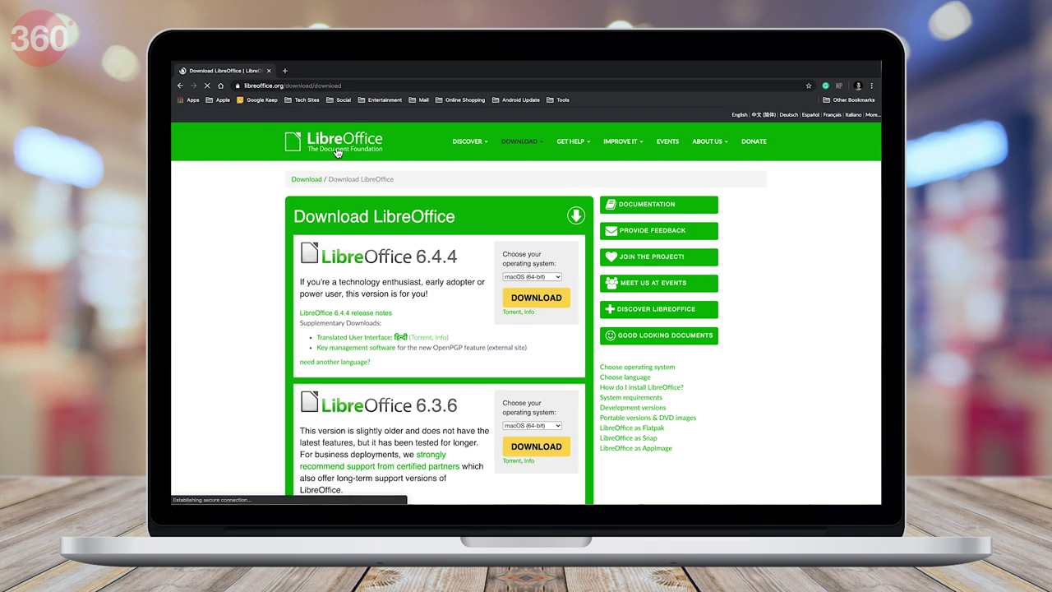
pyautogui.click(515, 279)
pyautogui.click(536, 298)
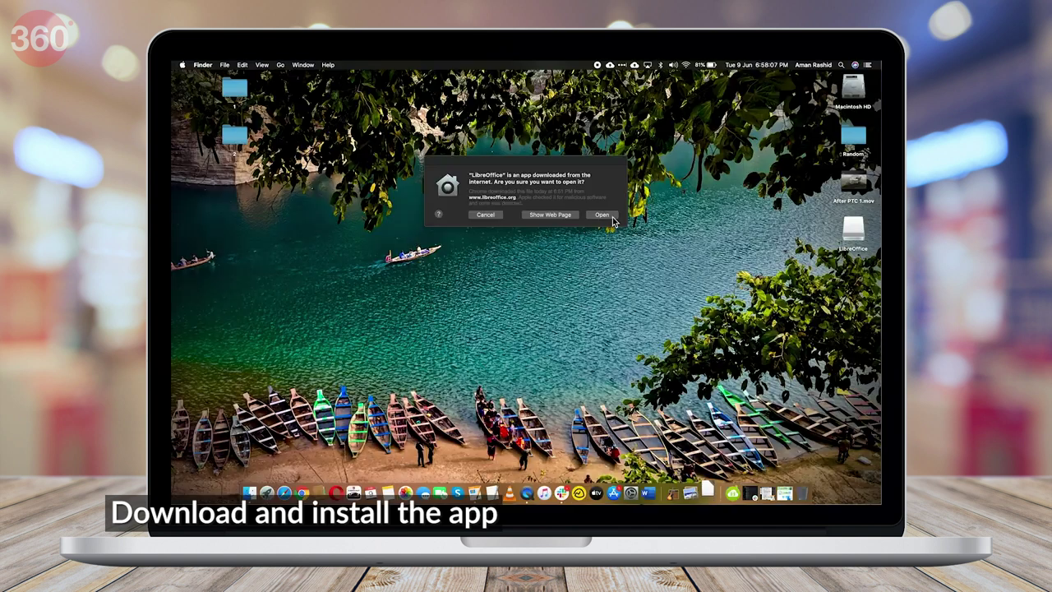
pyautogui.click(611, 217)
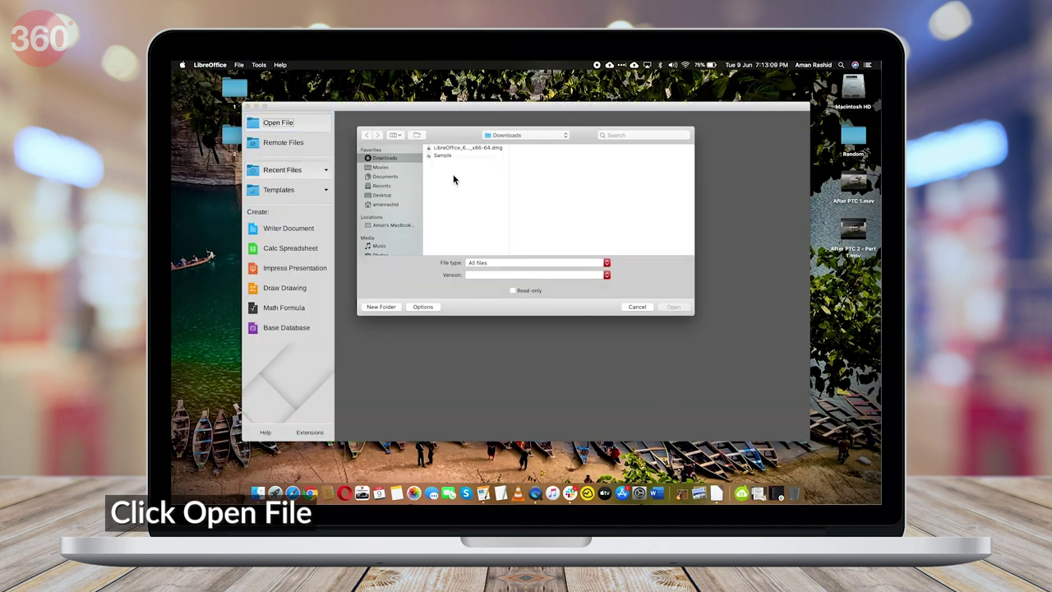
# - Open Sample.pdf in LibreOffice Draw and look through its three pages
pyautogui.click(454, 156)
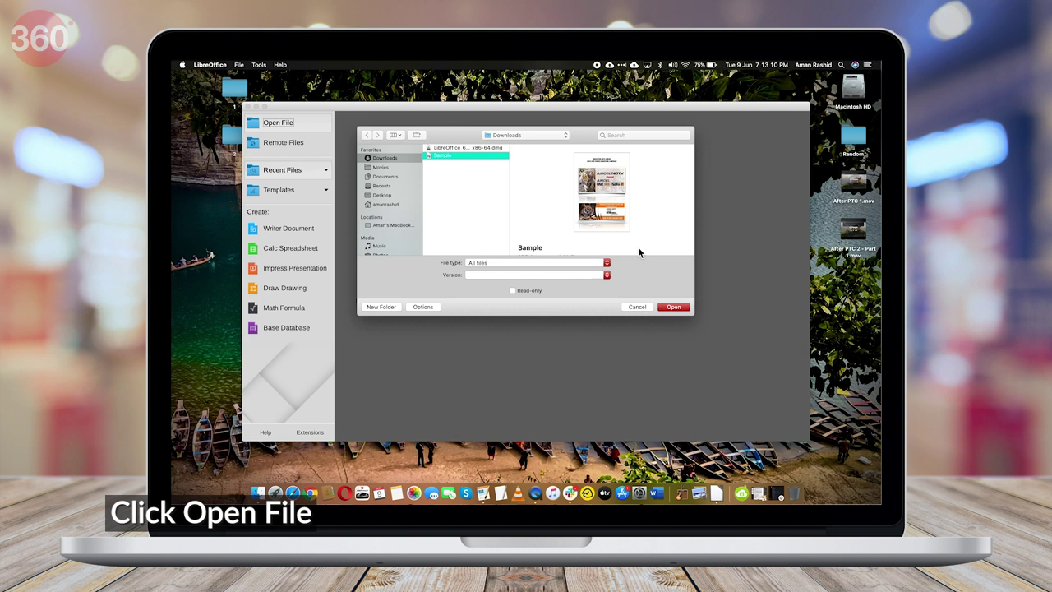
pyautogui.click(679, 310)
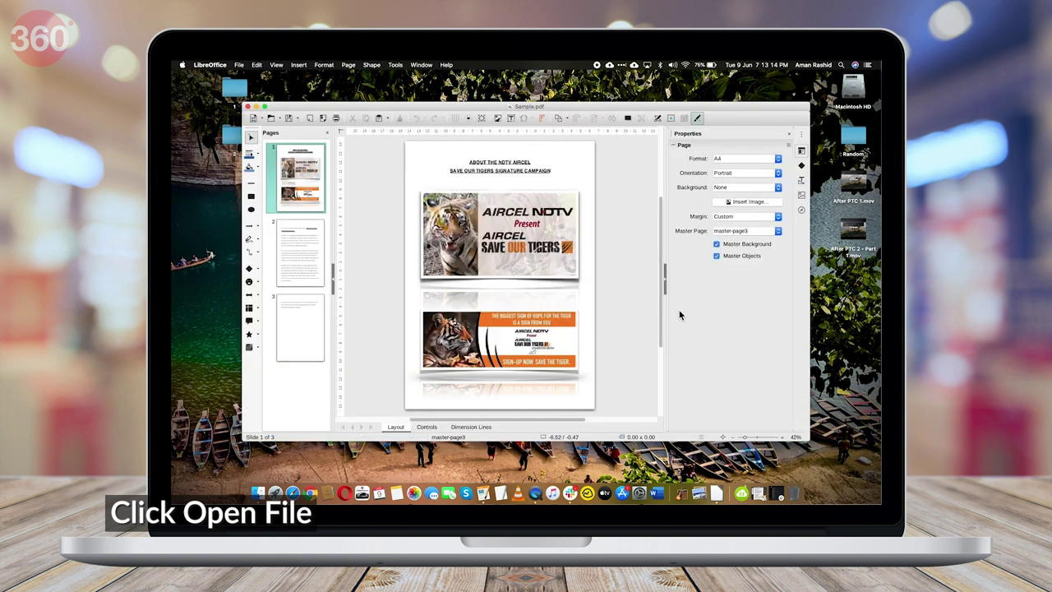
pyautogui.click(315, 254)
pyautogui.click(313, 321)
pyautogui.click(302, 179)
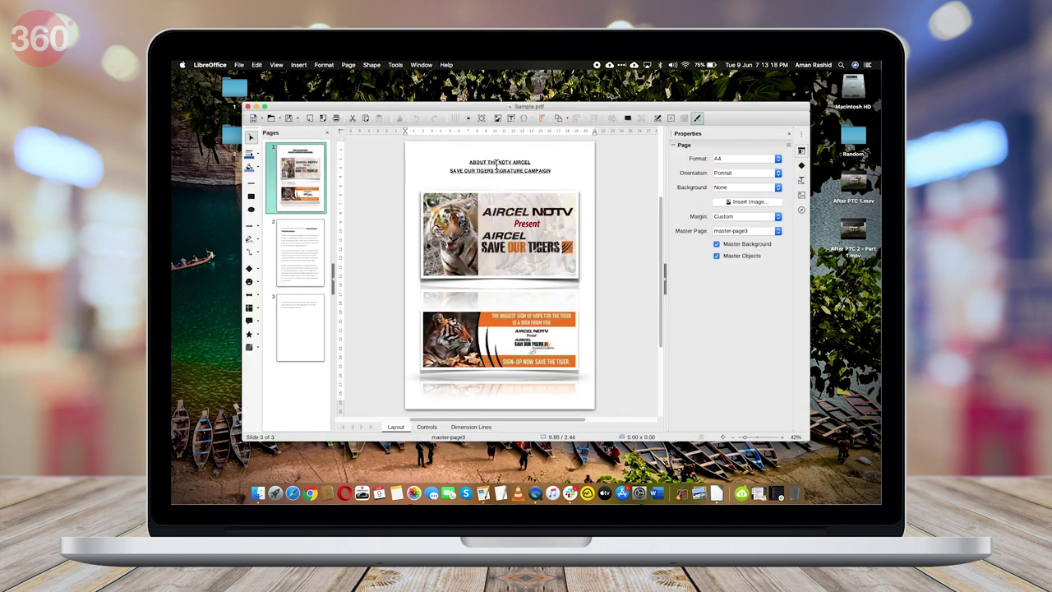
# - Move the SAVE OUR TIGERS SIGNATURE CAMPAIGN title below the ABOUT THE NDTV AIRCEL heading
pyautogui.click(496, 163)
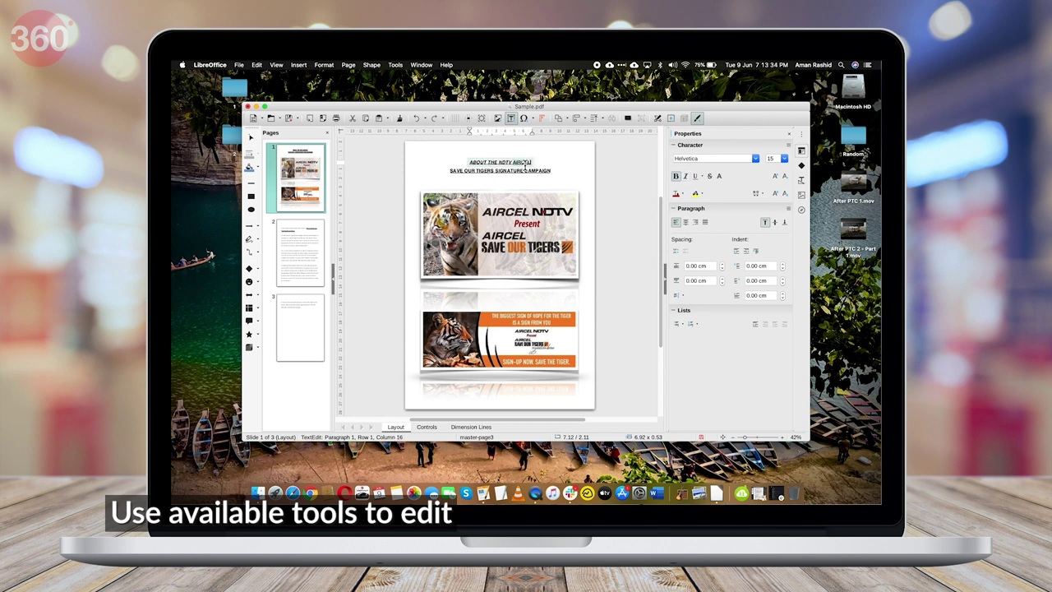
pyautogui.click(547, 172)
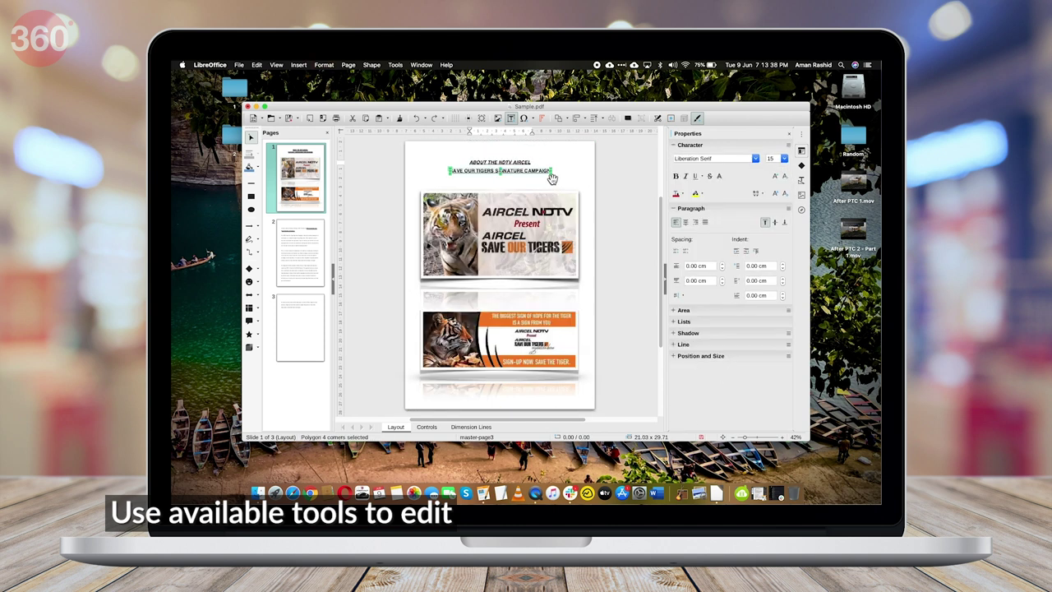
pyautogui.click(551, 172)
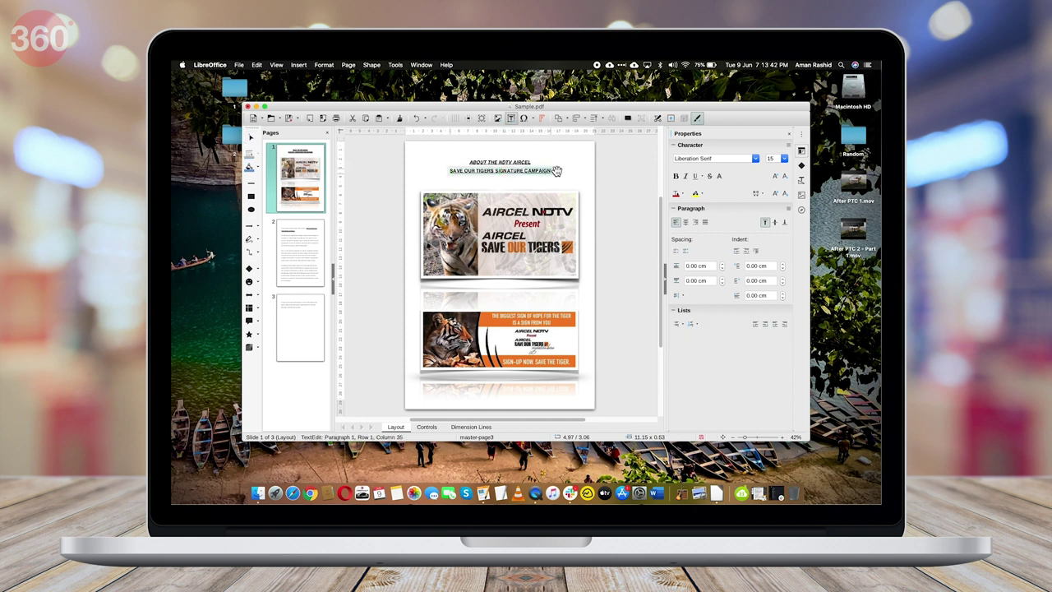
pyautogui.moveTo(556, 177); pyautogui.dragTo(575, 180)
pyautogui.click(528, 167)
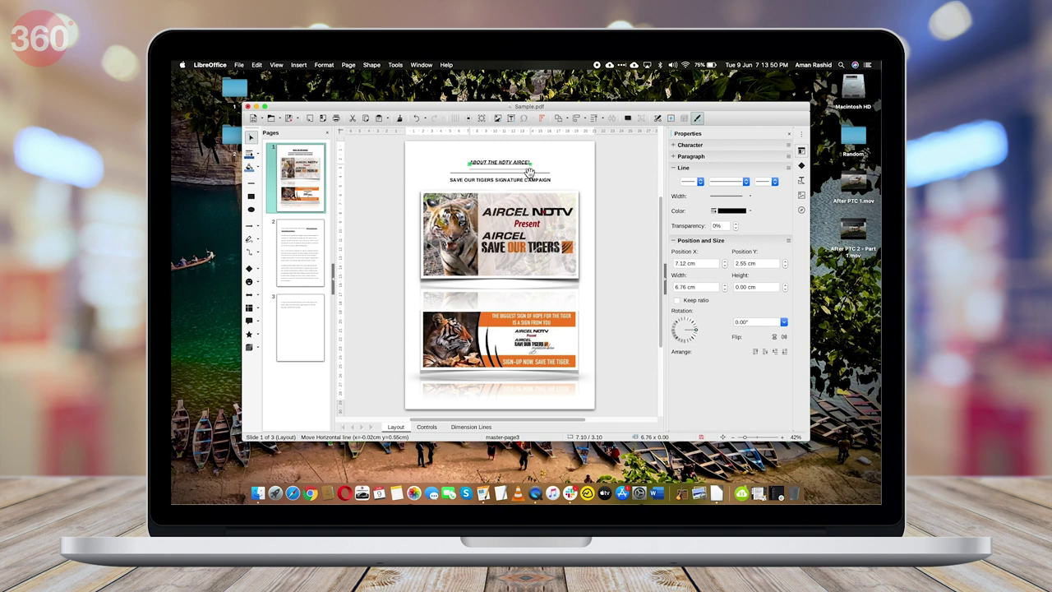
pyautogui.click(524, 163)
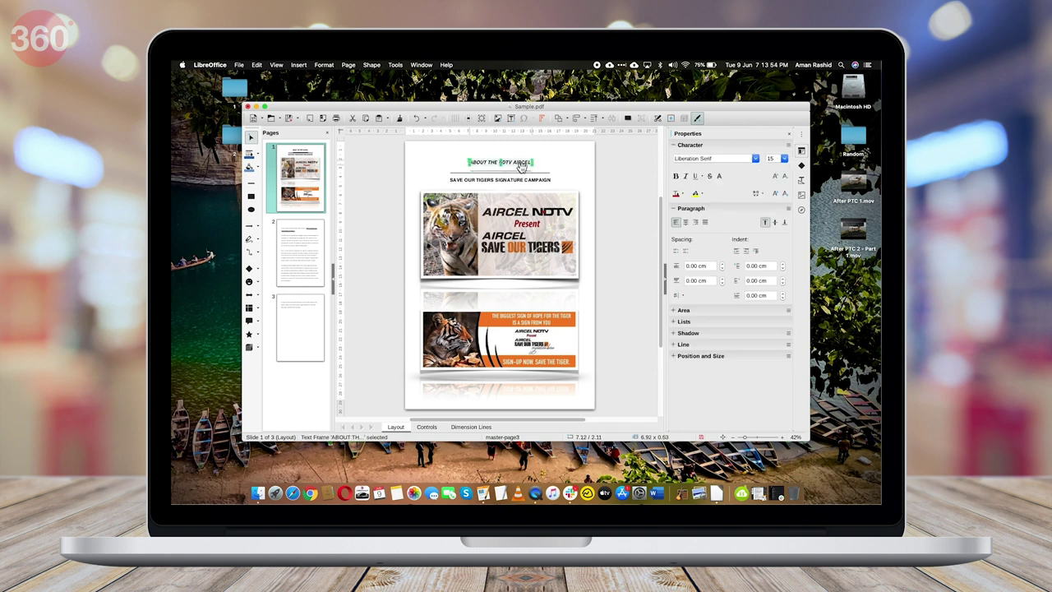
pyautogui.click(565, 177)
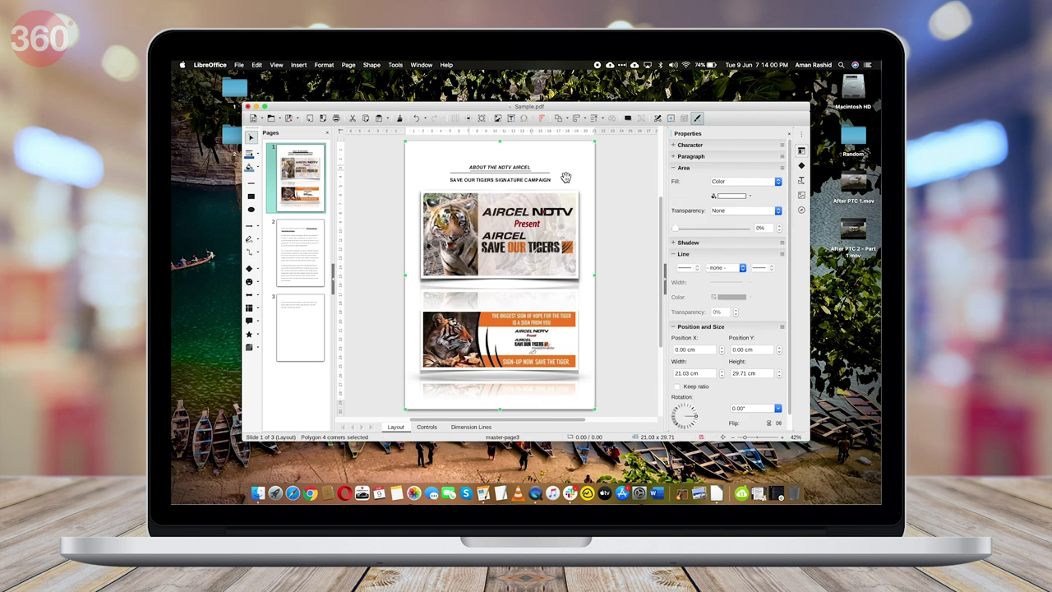
# - Export the document as New.pdf in Downloads and open it to check
pyautogui.click(298, 245)
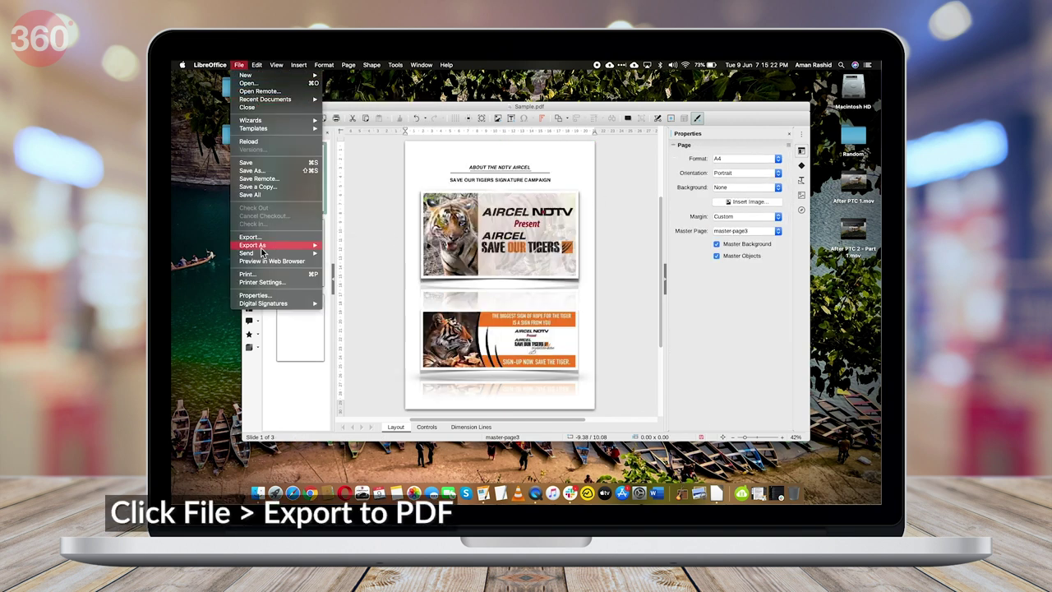
pyautogui.moveTo(255, 245)
pyautogui.click(353, 245)
pyautogui.click(653, 360)
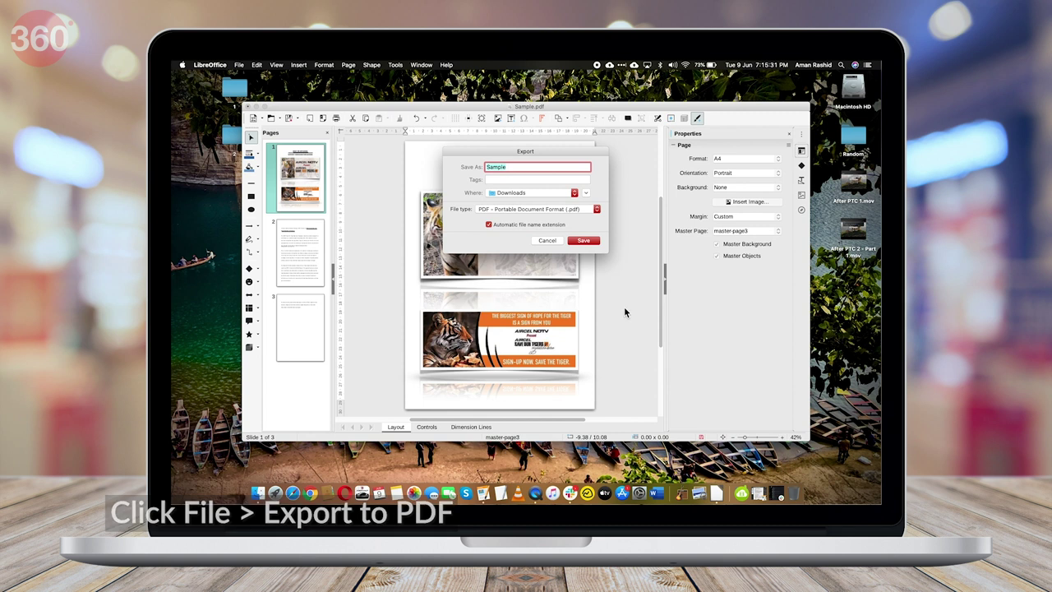
pyautogui.click(583, 240)
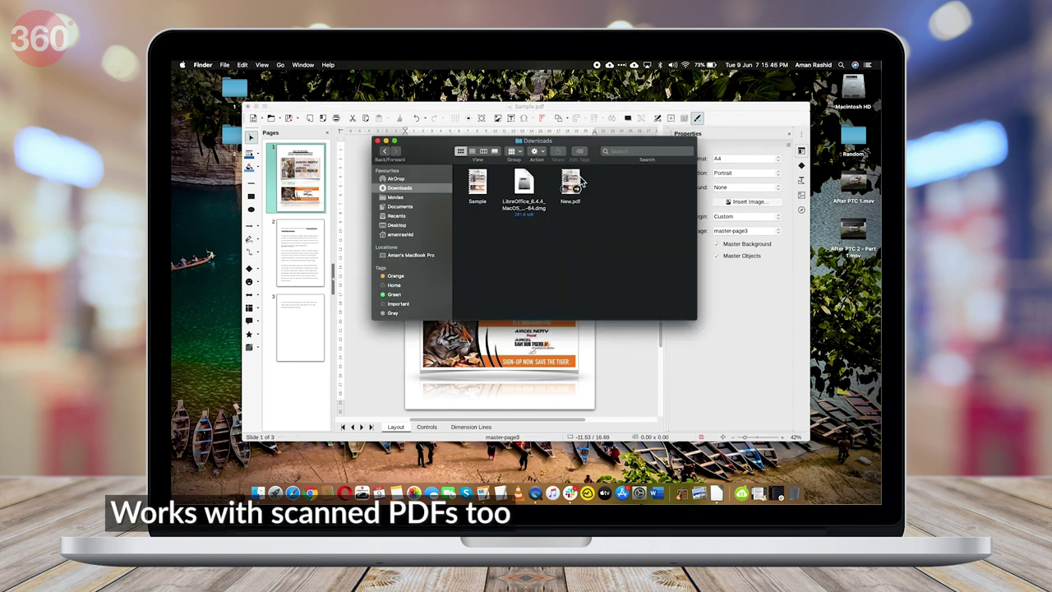
pyautogui.doubleClick(571, 185)
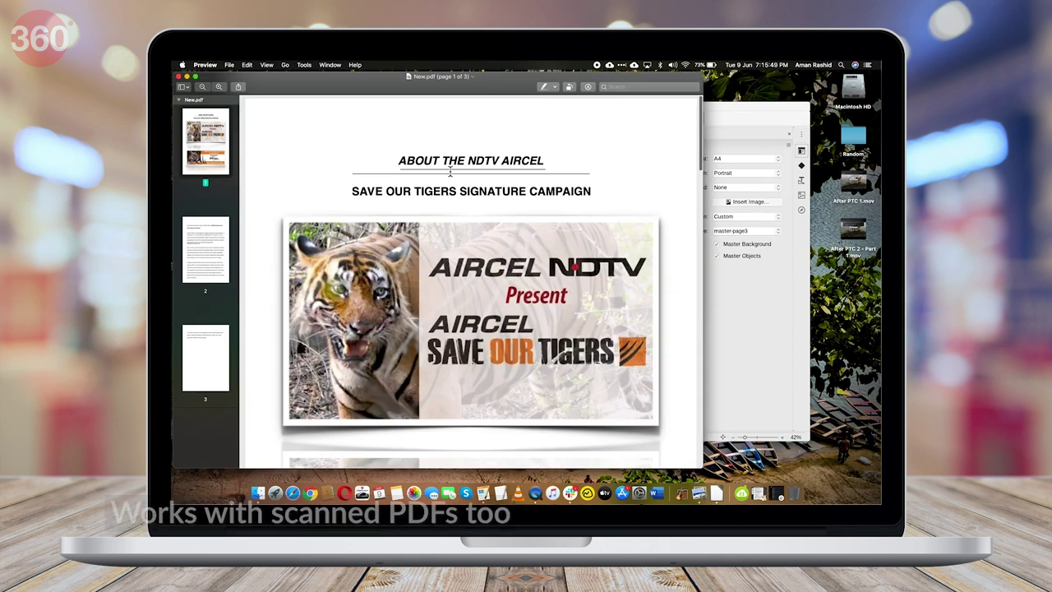
pyautogui.scroll(-10, 526, 266)
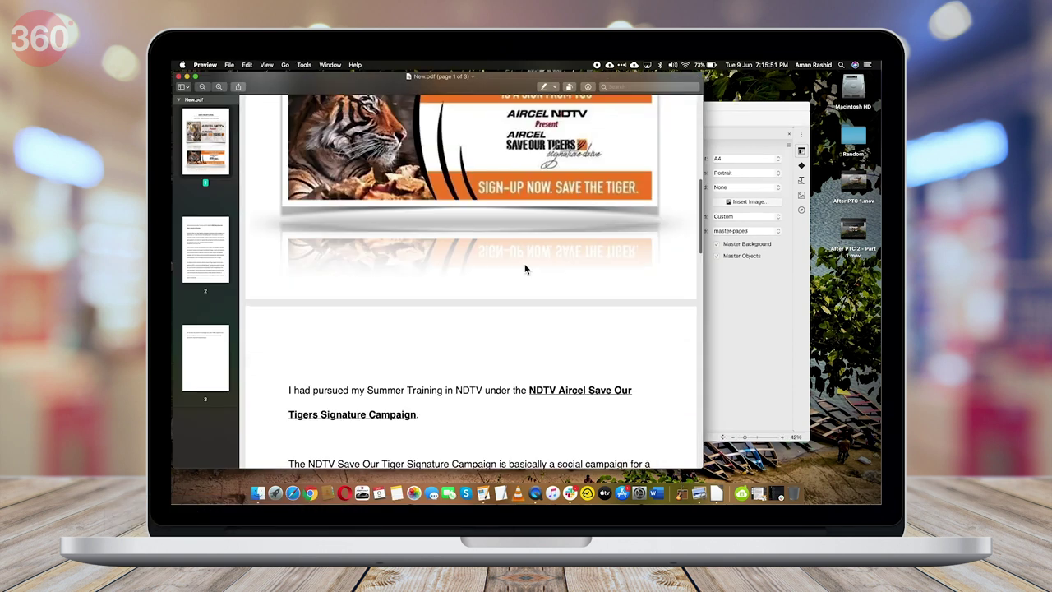
pyautogui.scroll(8, 526, 265)
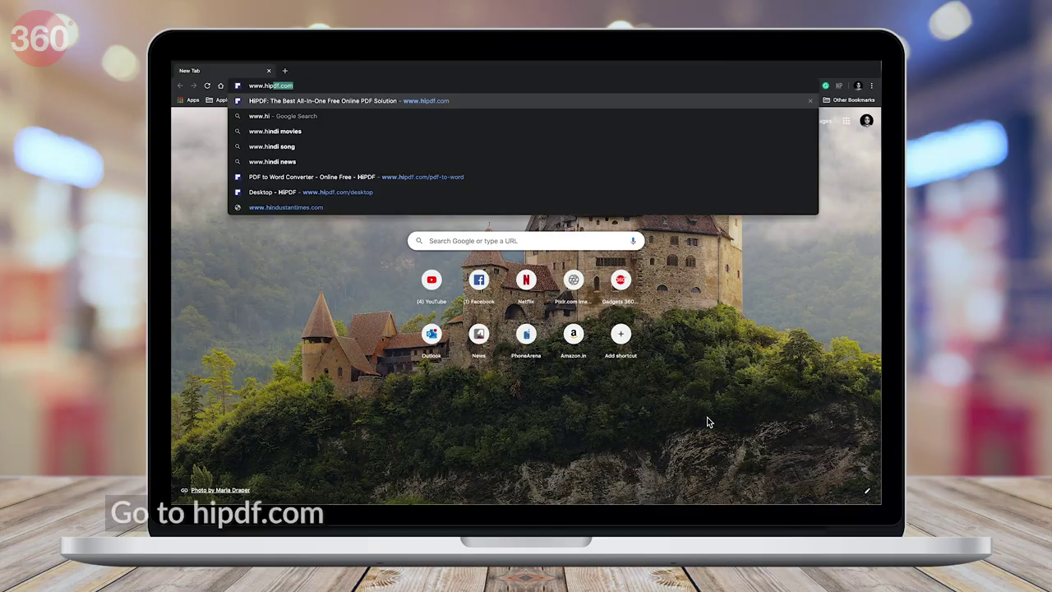
# - Upload Sample.pdf to hipdf.com's PDF to Word tool and convert it
pyautogui.write('df.com')
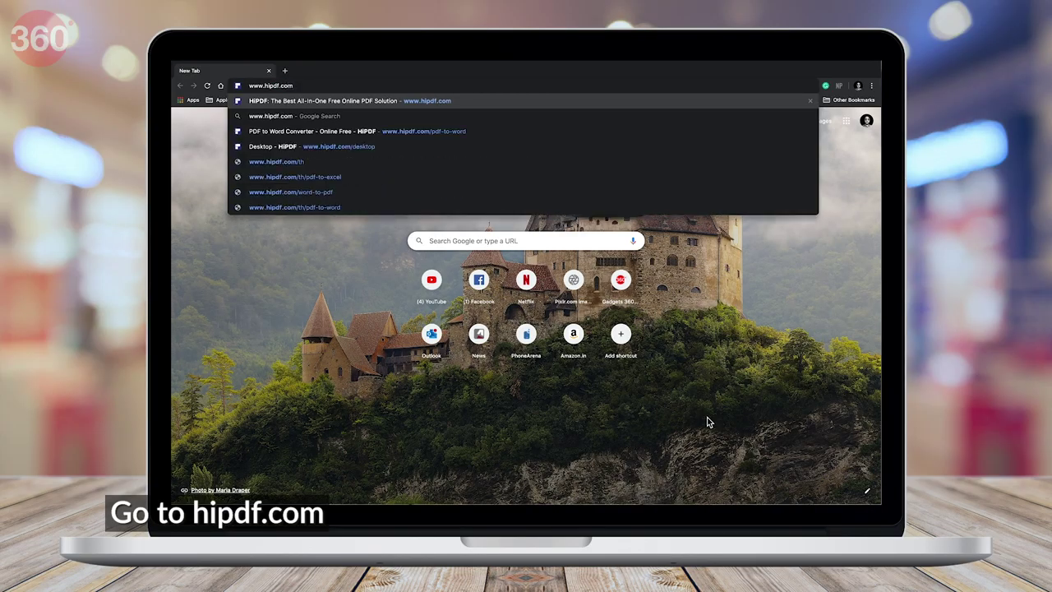
pyautogui.press('Return')
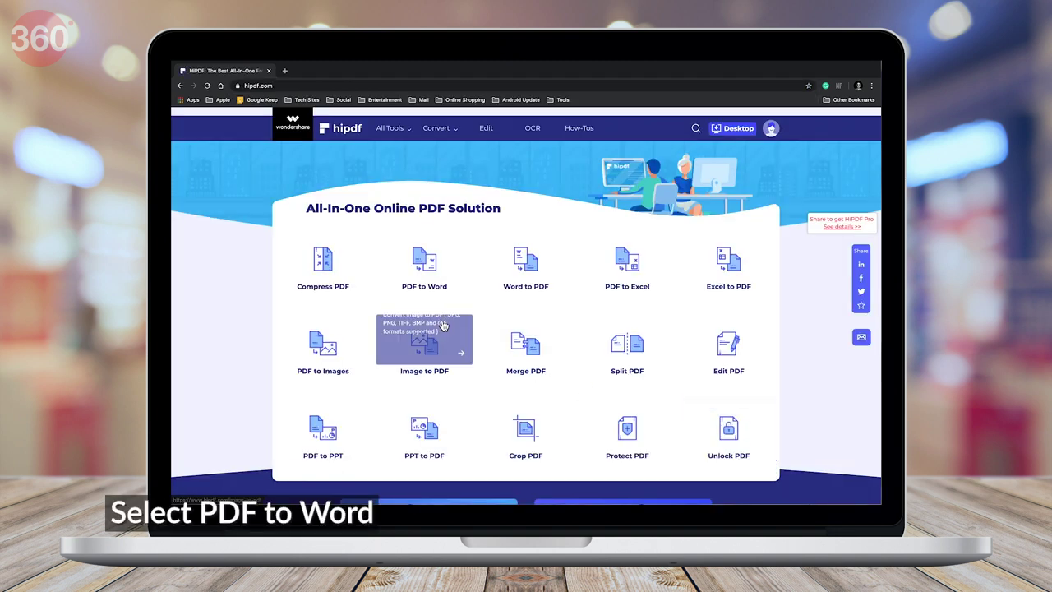
pyautogui.click(451, 281)
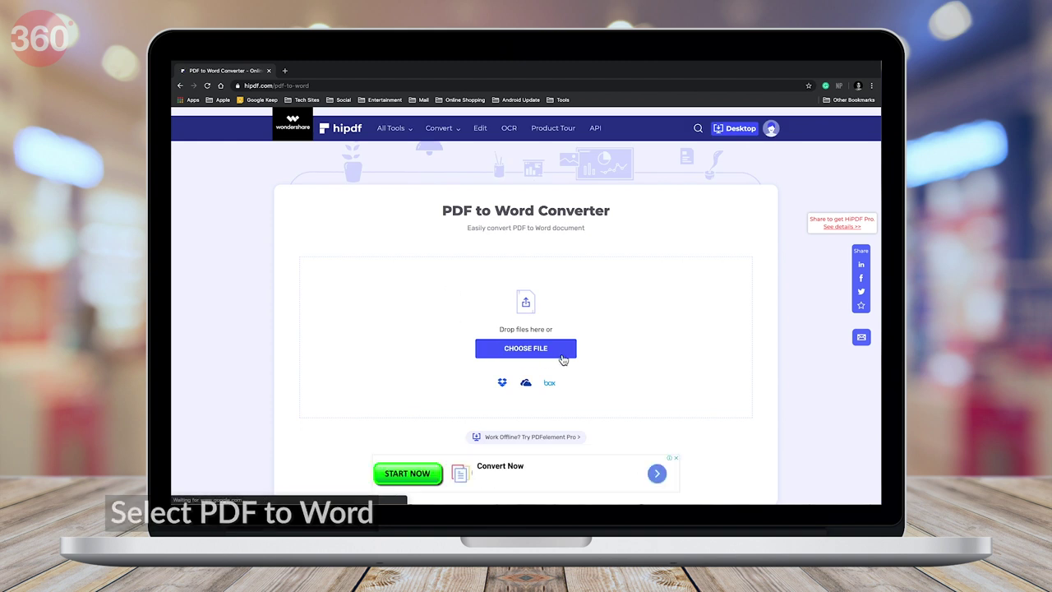
pyautogui.click(572, 358)
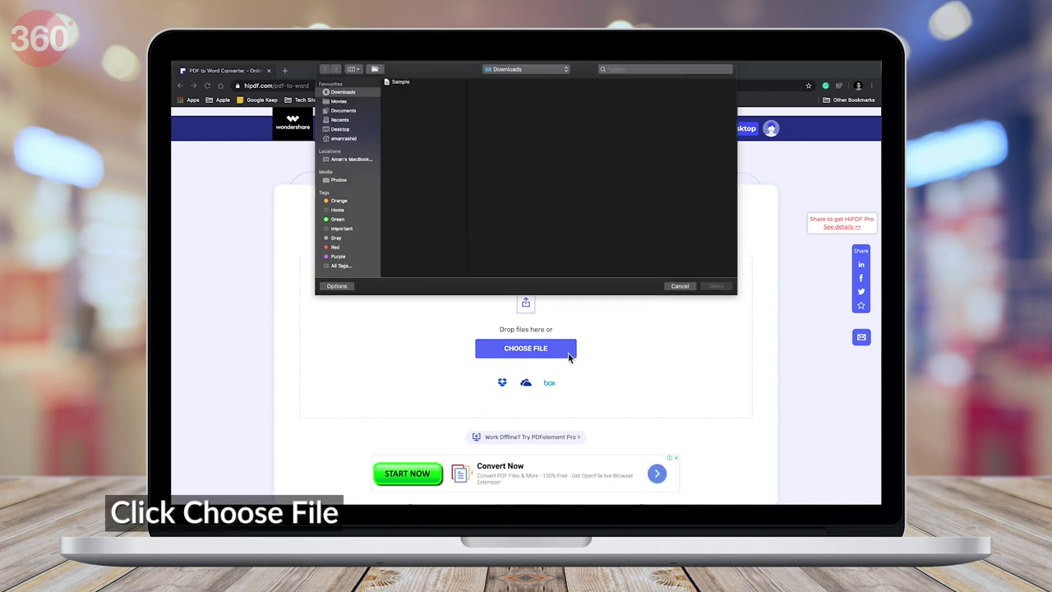
pyautogui.click(400, 83)
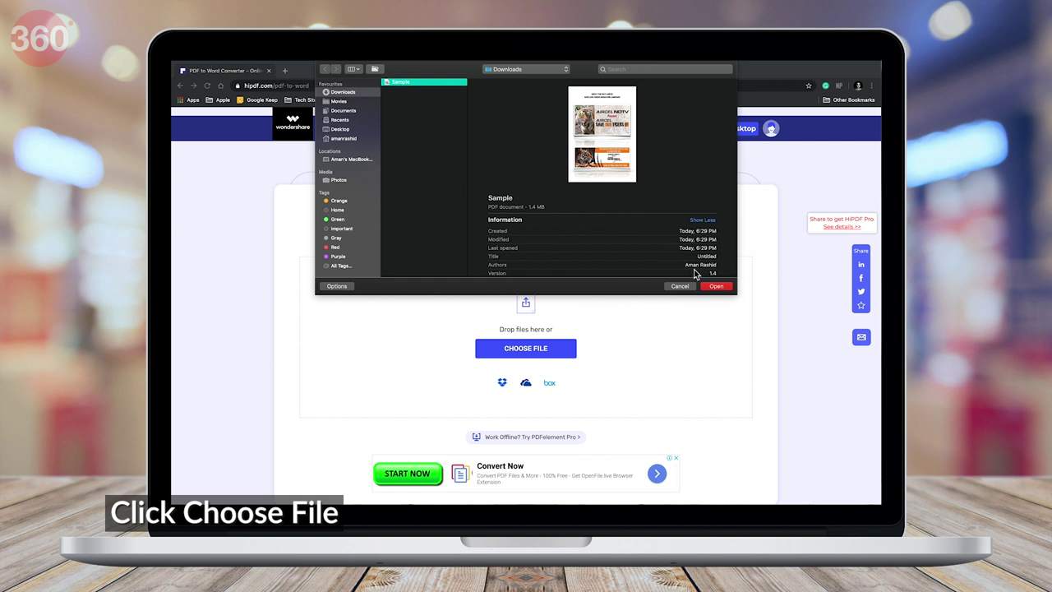
pyautogui.click(727, 289)
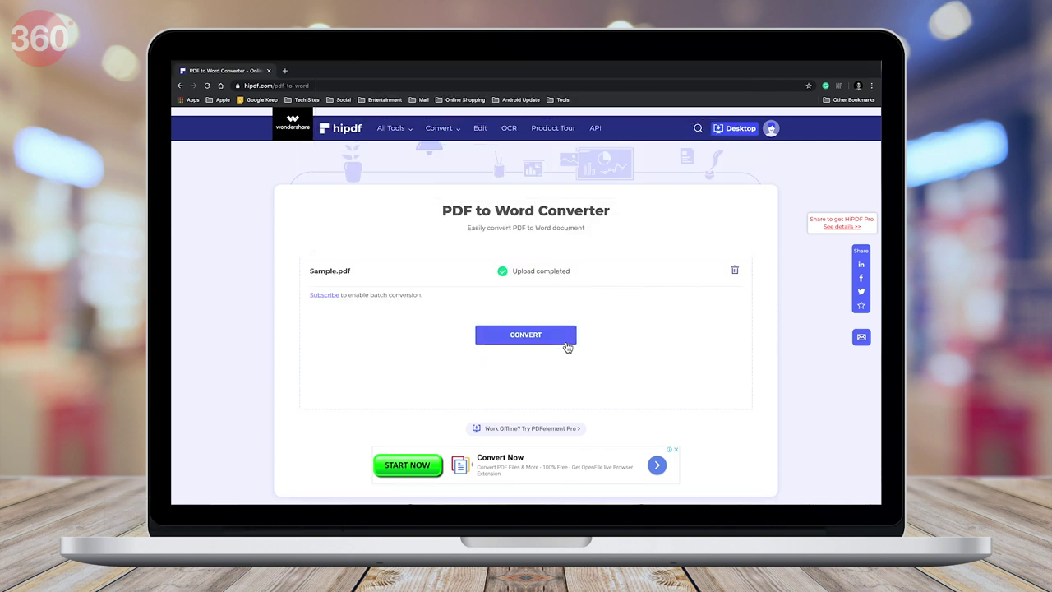
pyautogui.click(567, 337)
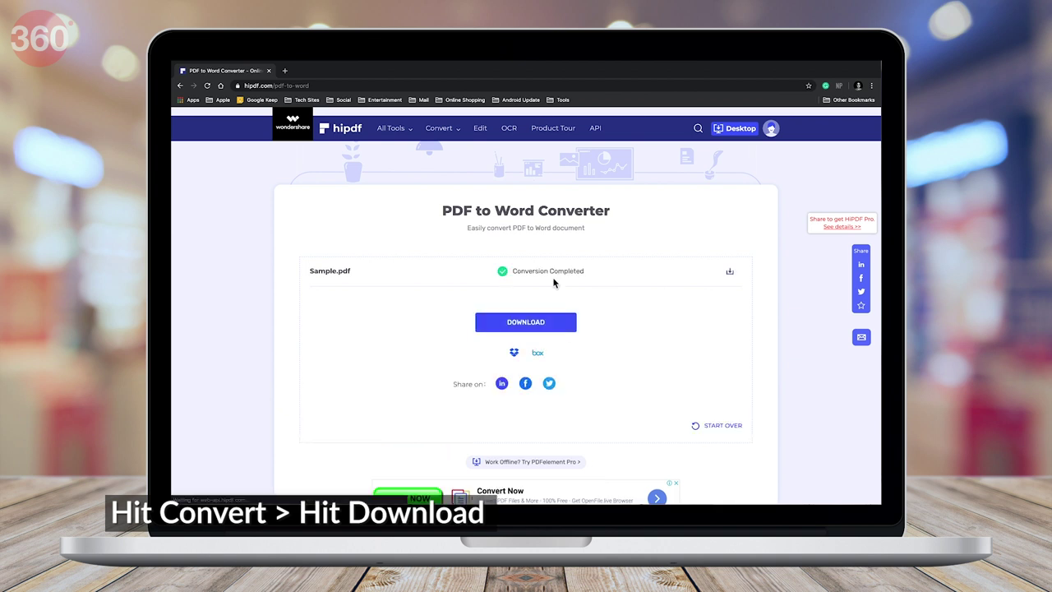
# - Download Sample.docx and add 'Making Changes now possible' above its first heading in Word
pyautogui.click(564, 327)
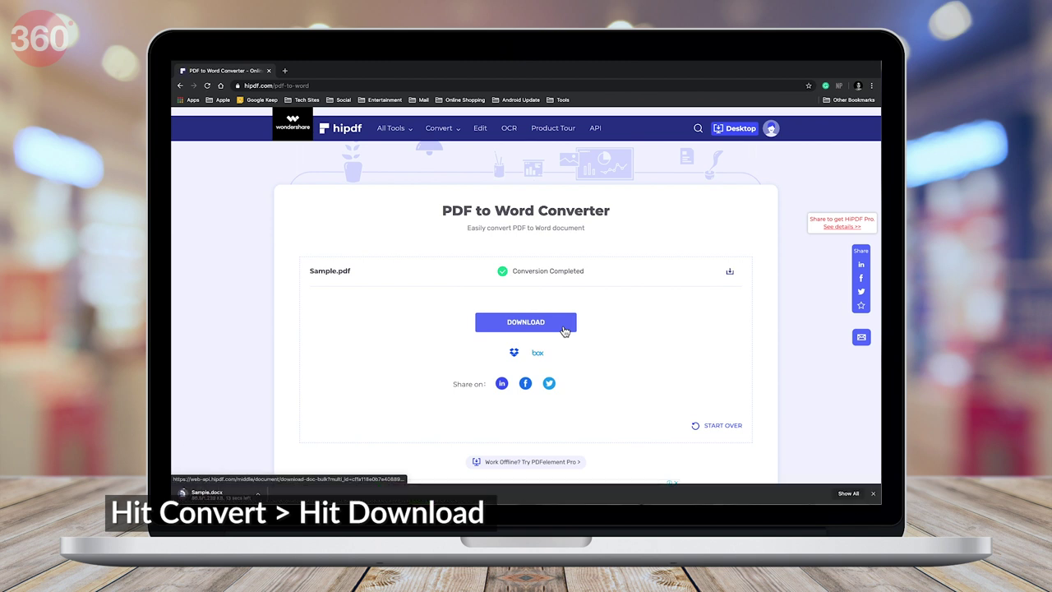
pyautogui.click(259, 494)
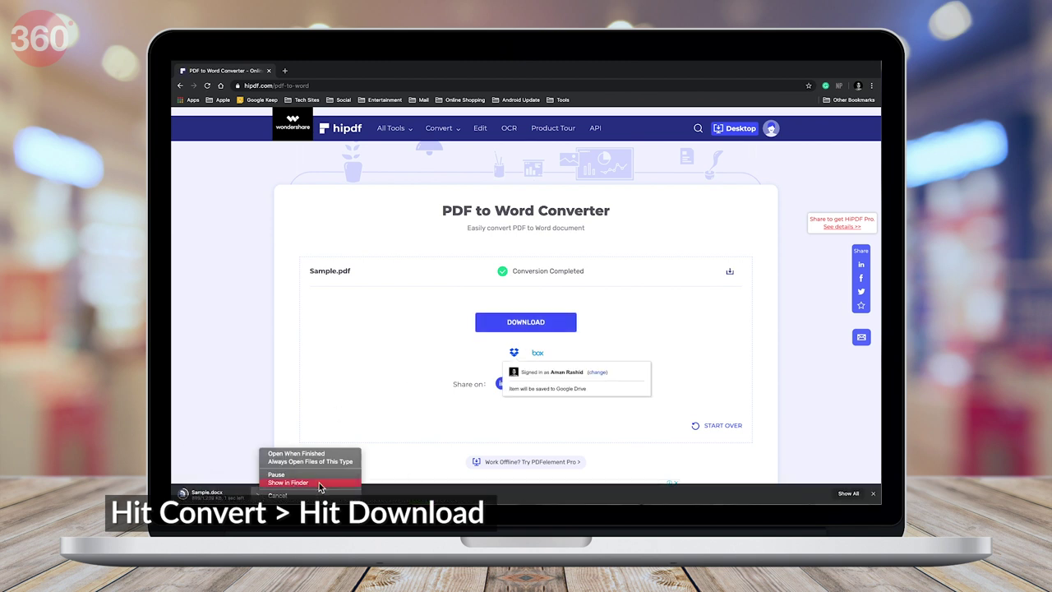
pyautogui.click(319, 484)
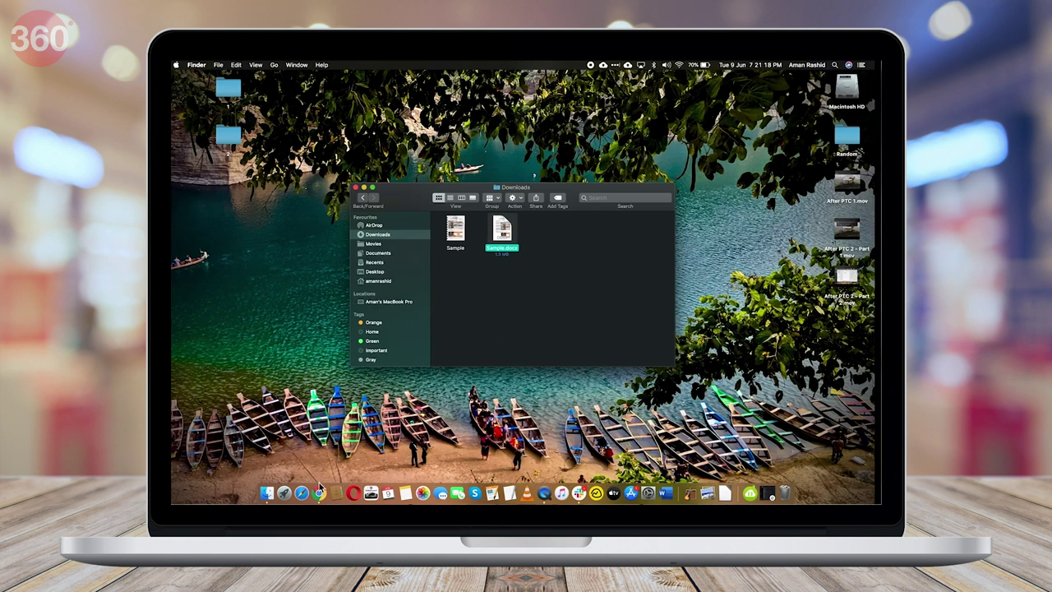
pyautogui.click(605, 192)
pyautogui.press('Return')
pyautogui.press('Up')
pyautogui.write('Making')
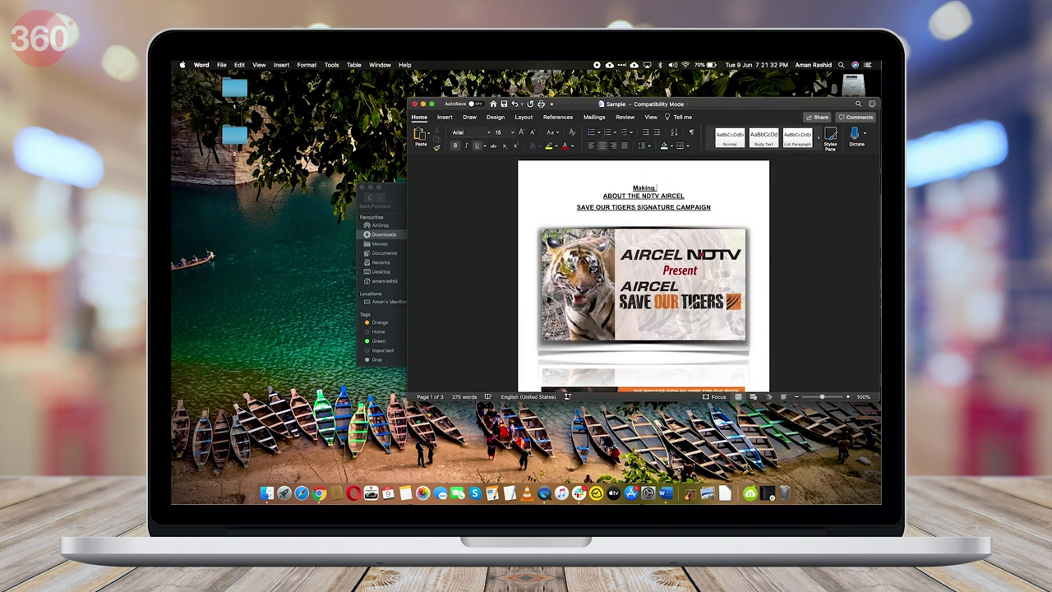
pyautogui.write(' Changes now possible')
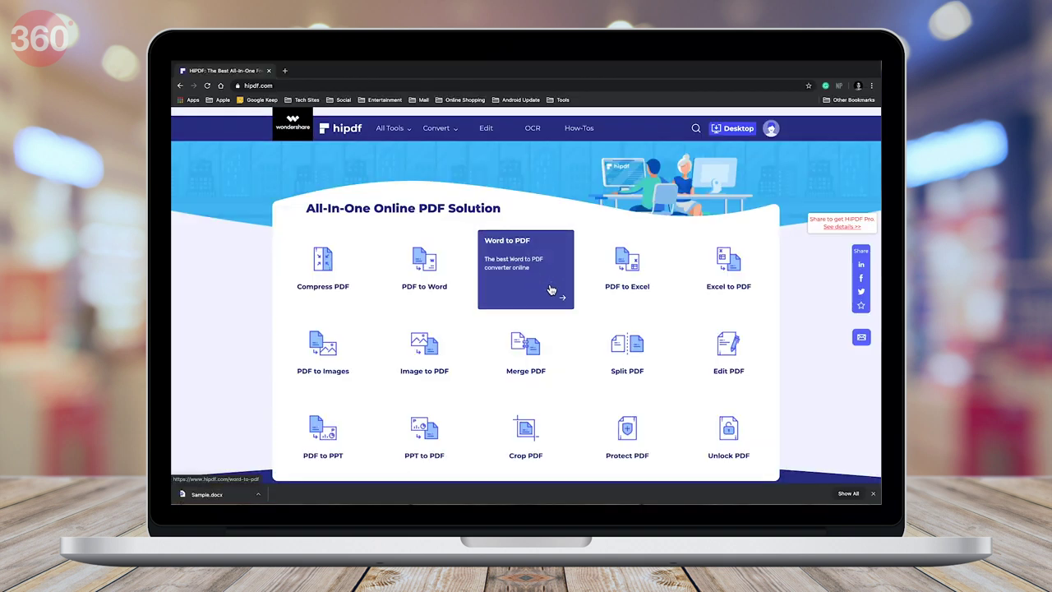
# - Upload Sample.docx from Downloads to hipdf's Word to PDF tool and convert it
pyautogui.click(550, 291)
pyautogui.click(564, 349)
pyautogui.click(411, 94)
pyautogui.click(716, 284)
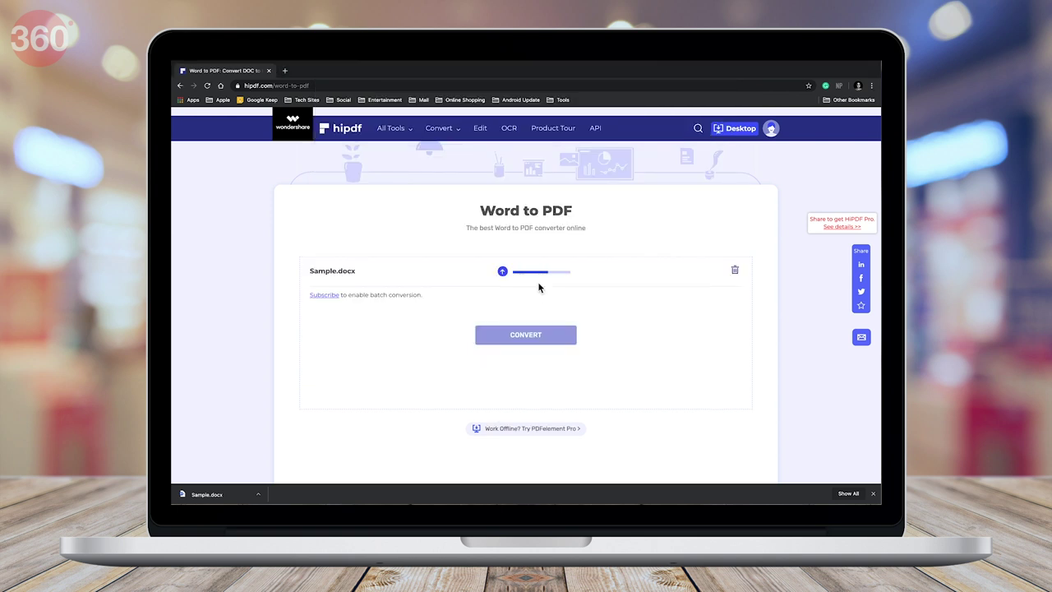
pyautogui.click(566, 342)
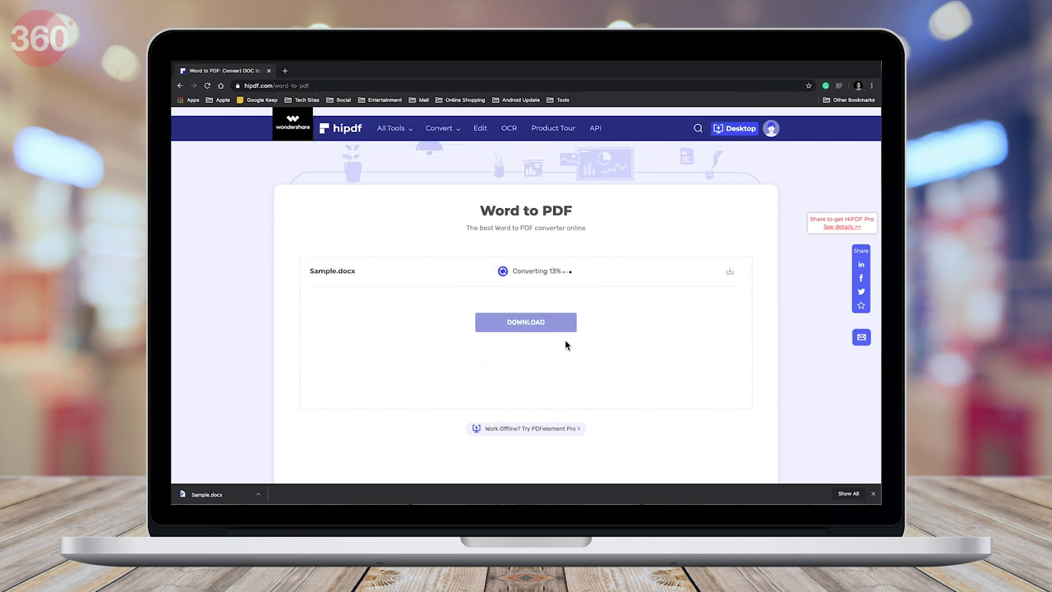